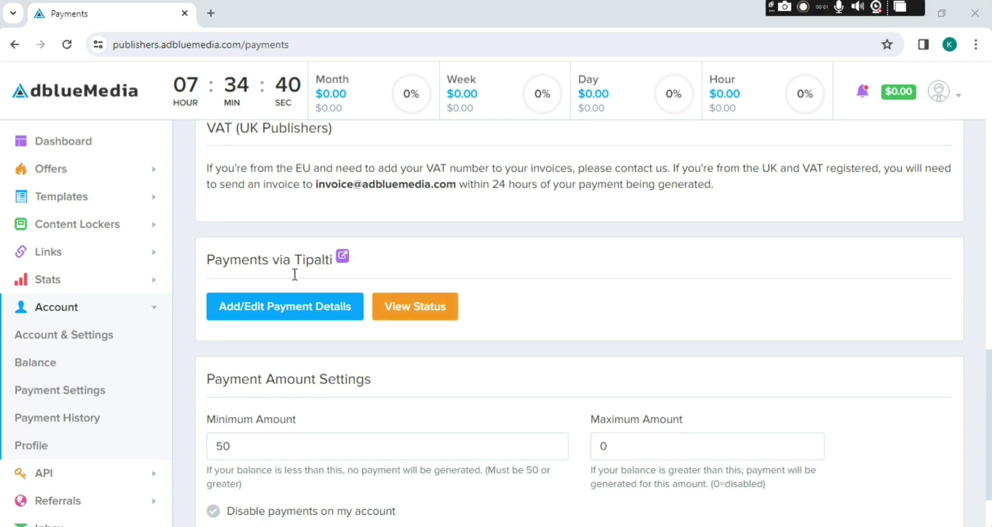
Open the Tipalti form for adding or editing payment details and review the payment information on the page
click(295, 314)
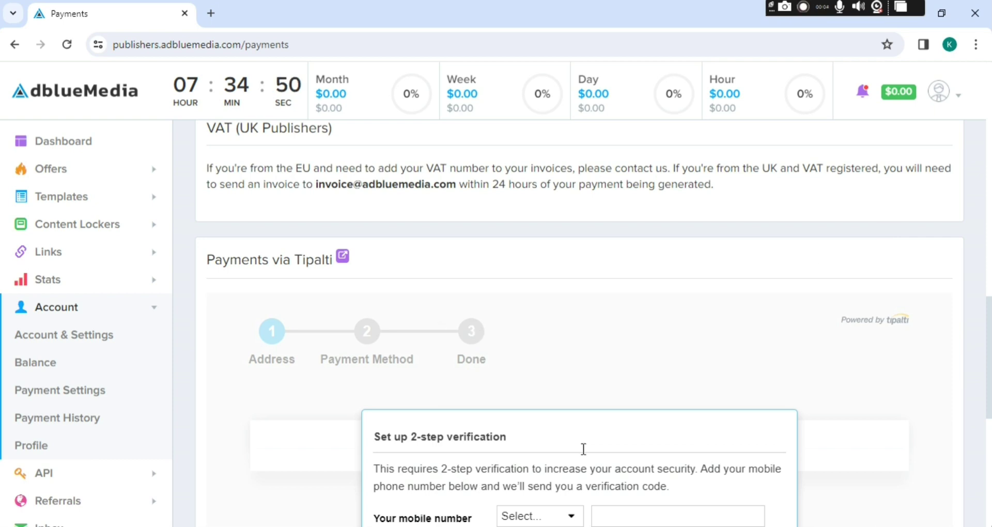
click(987, 204)
click(989, 191)
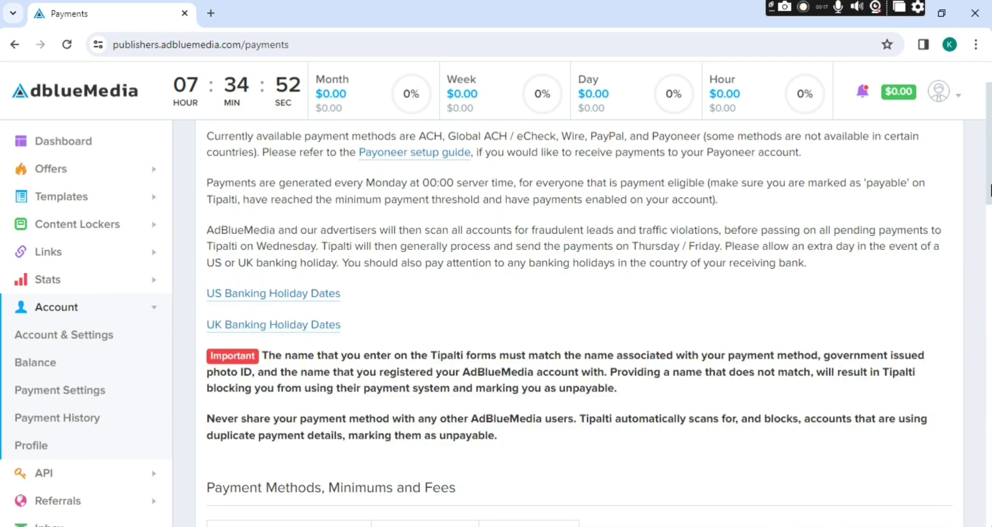
drag(989, 190, 989, 310)
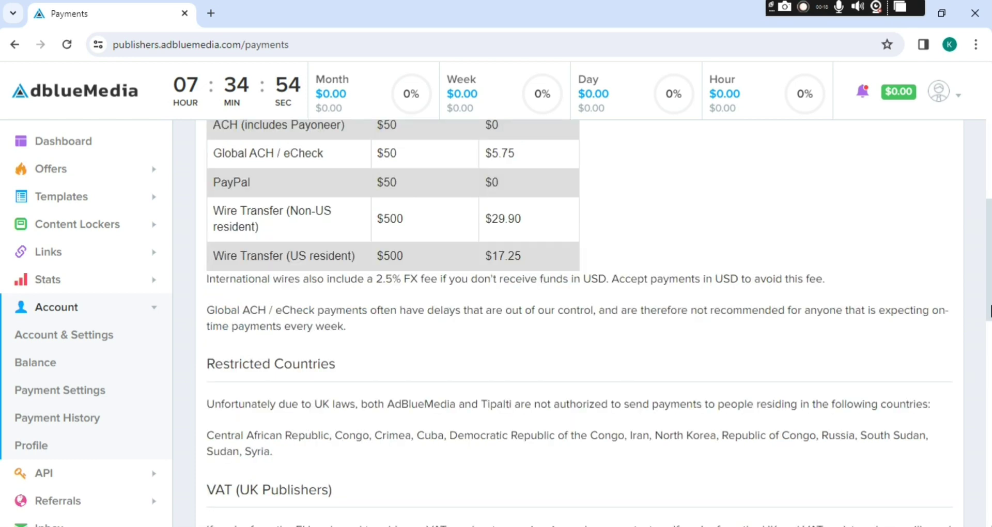
scroll(988, 310, down, 10)
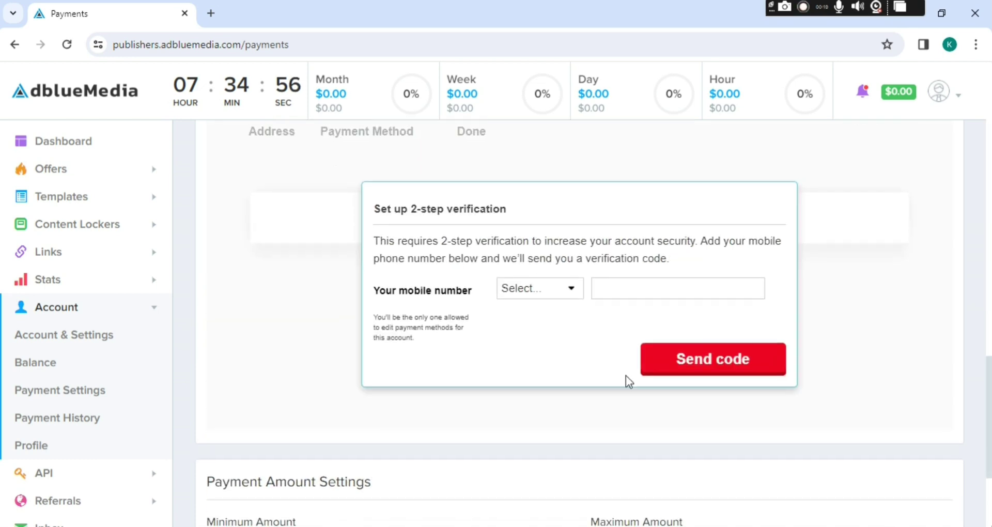
Try to select a country code for the mobile number in the 2-step verification setup
click(615, 288)
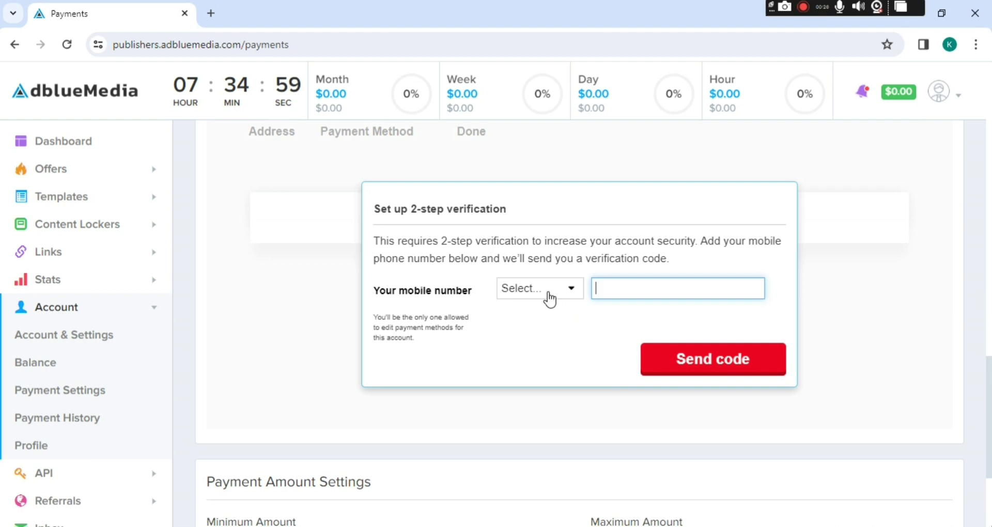
click(569, 296)
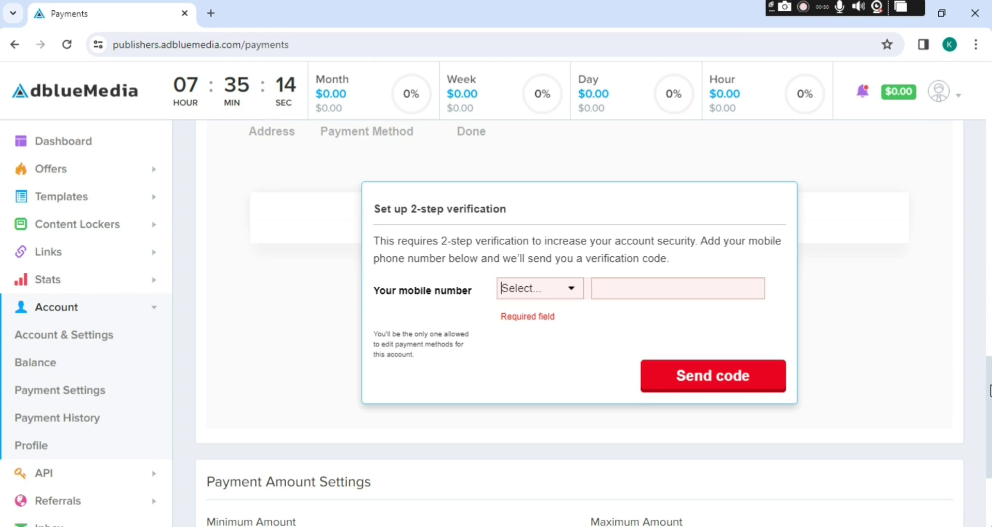
drag(989, 390, 987, 355)
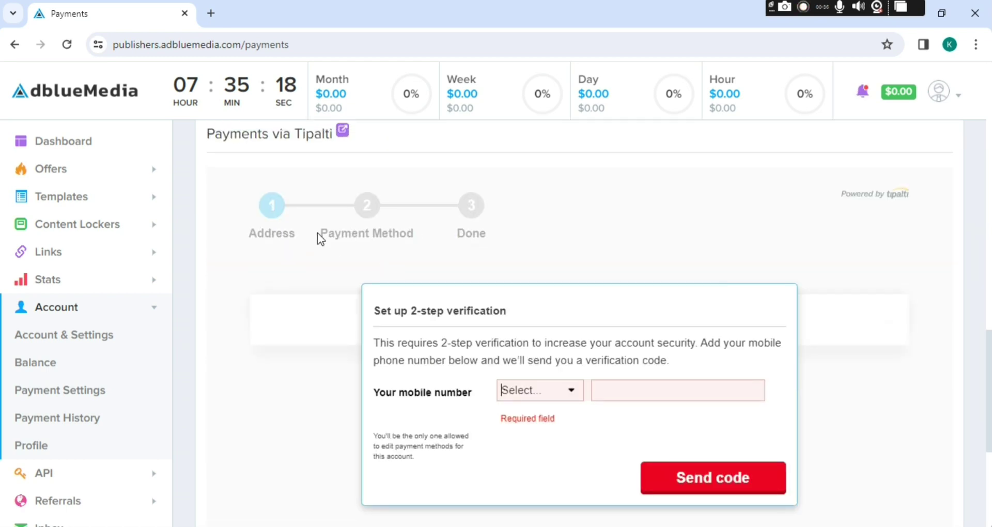
scroll(344, 222, up, 1)
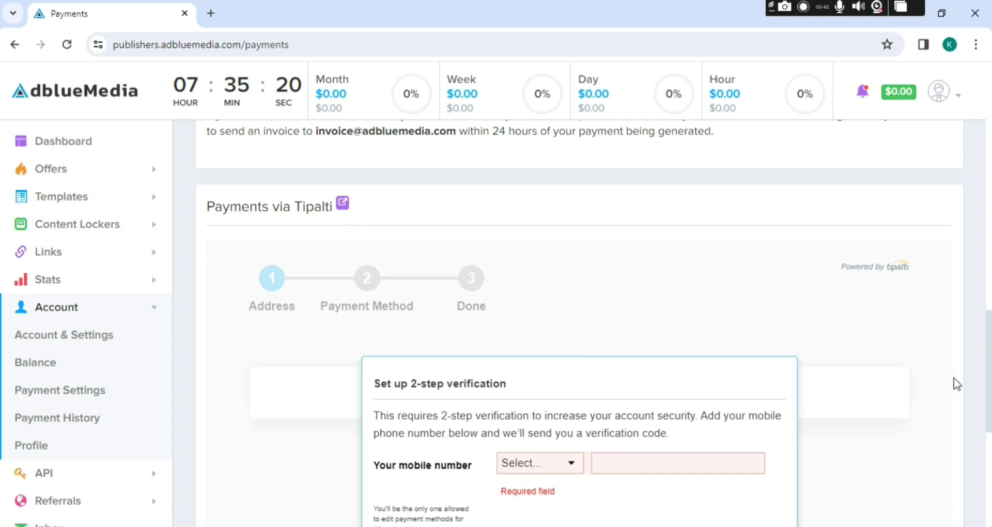
drag(989, 356, 989, 400)
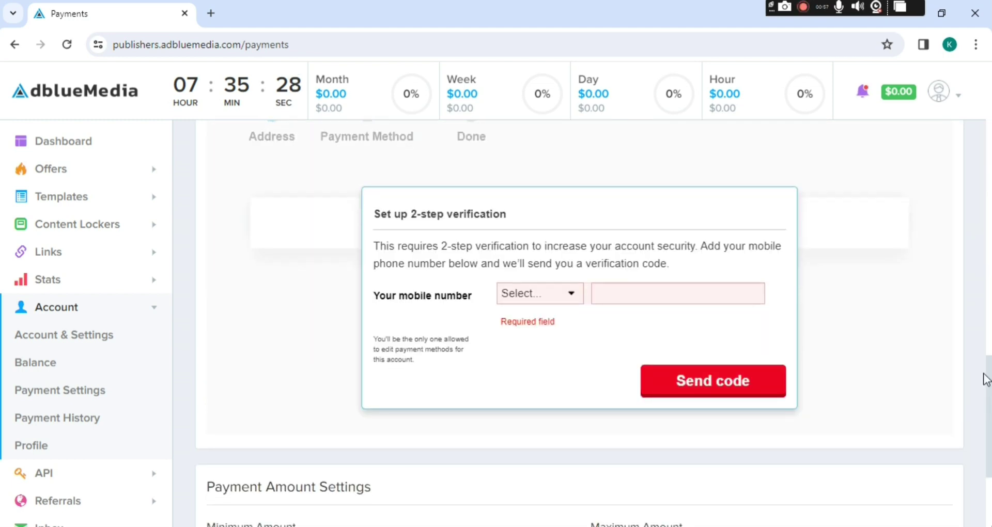
click(538, 300)
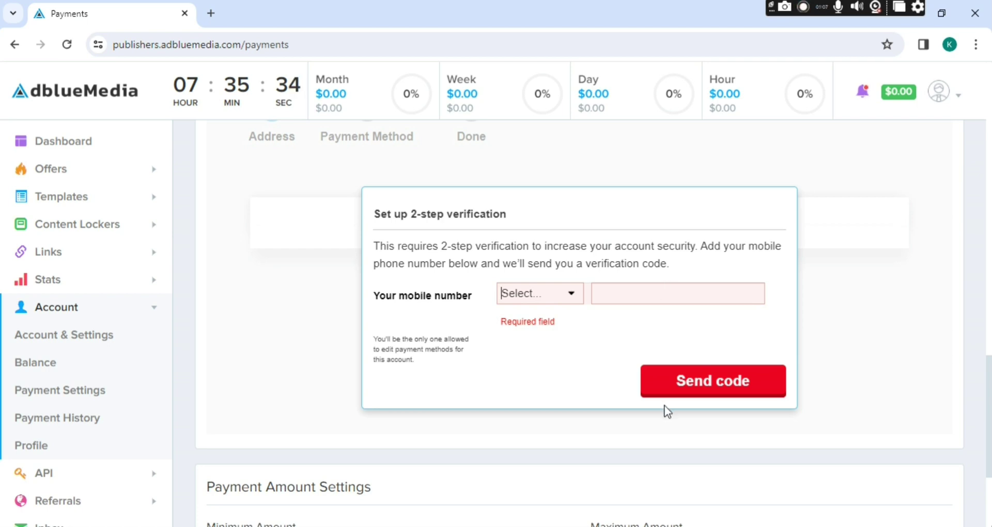
scroll(989, 375, up, 2)
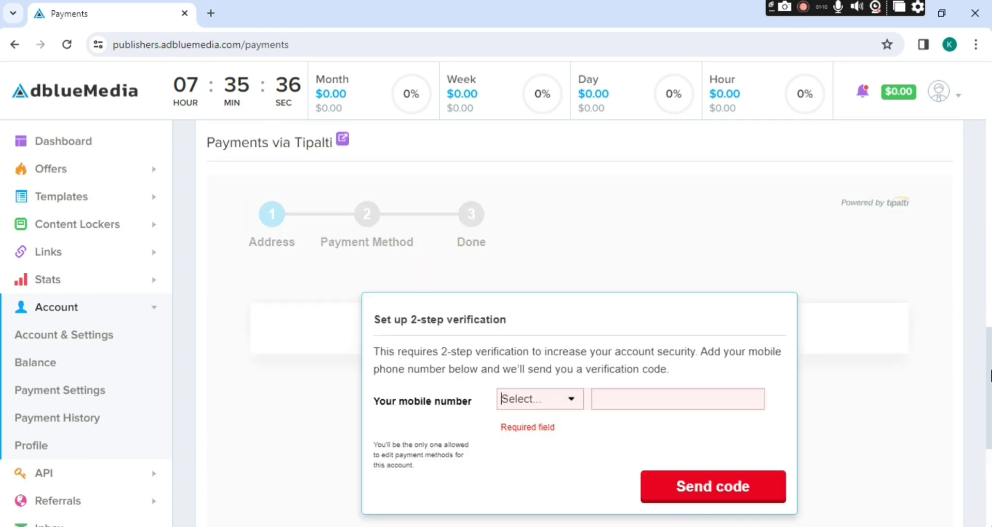
scroll(989, 374, down, 2)
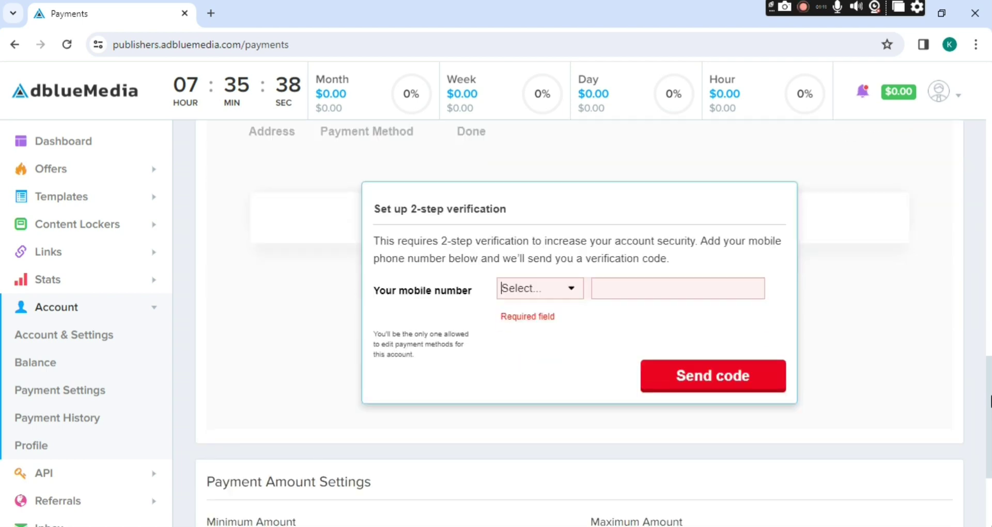
drag(989, 400, 987, 67)
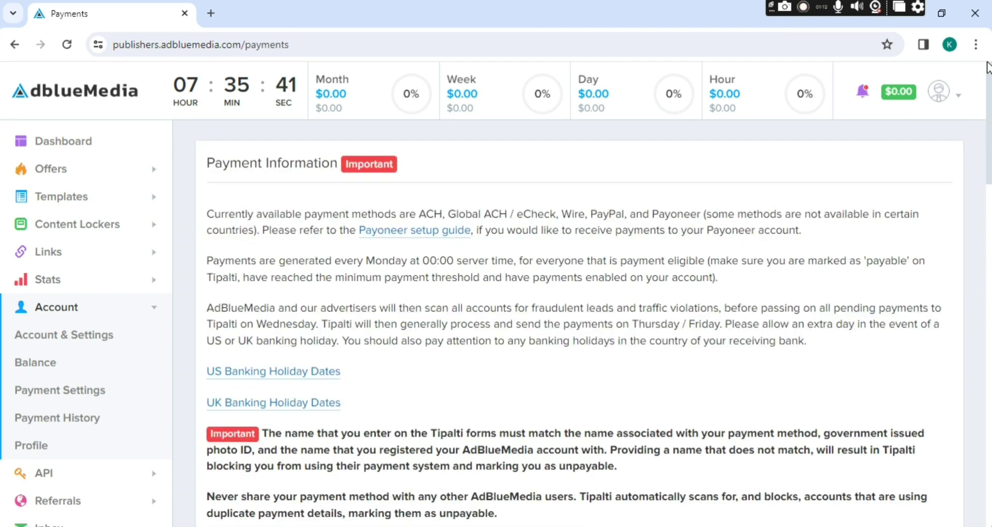
Go back to the profile page and reopen the account's Payment Settings
click(15, 44)
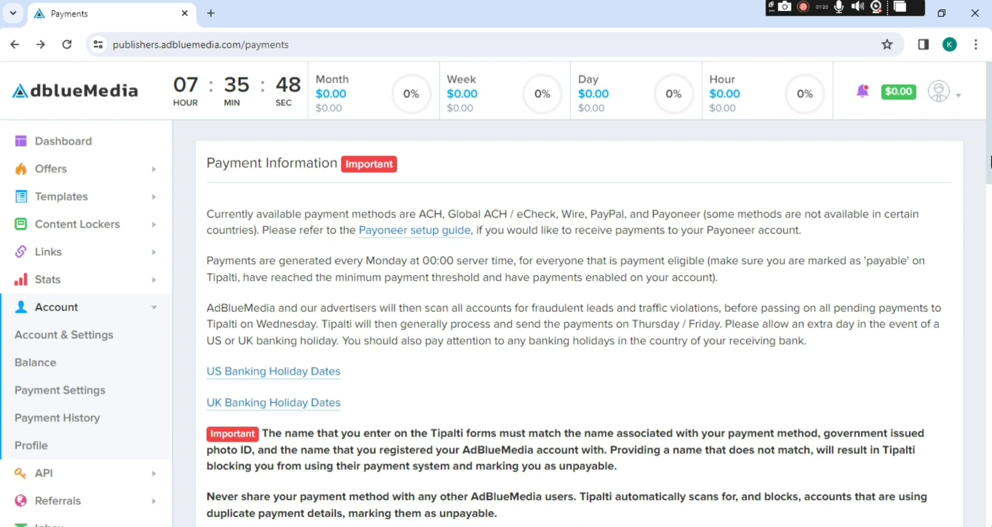
scroll(989, 161, down, 15)
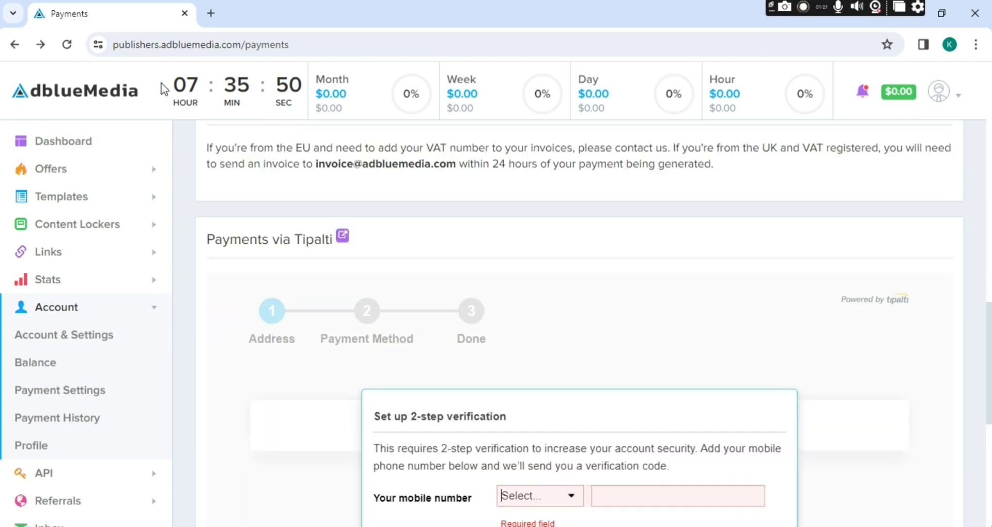
click(16, 46)
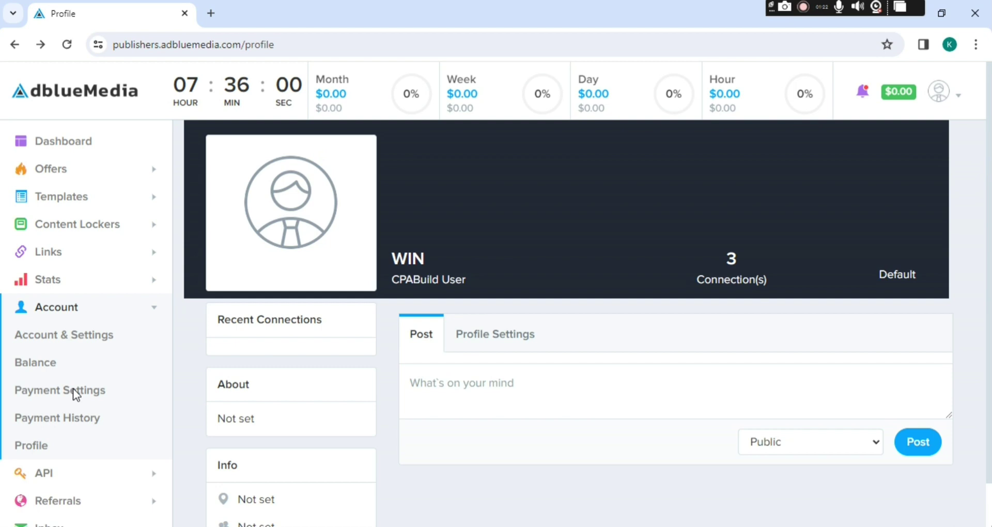
click(79, 329)
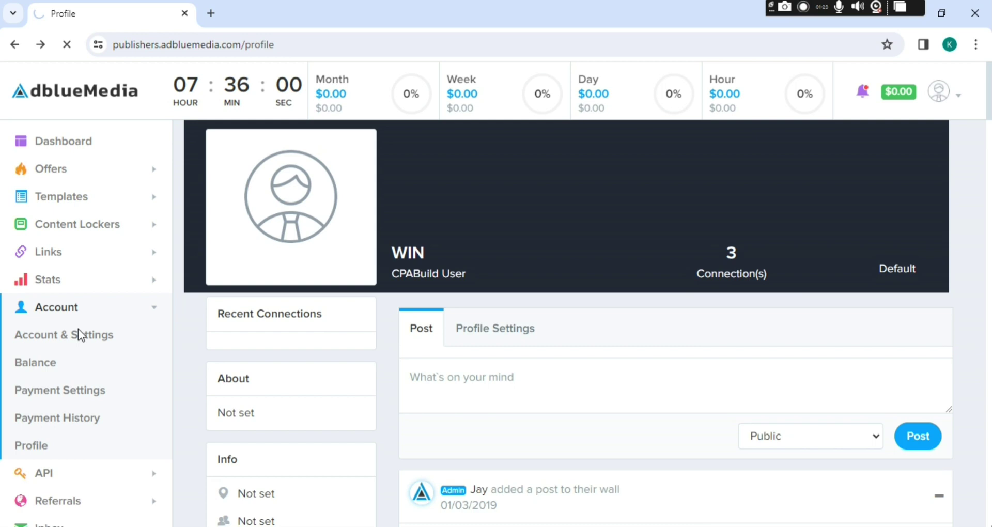
scroll(568, 310, down, 15)
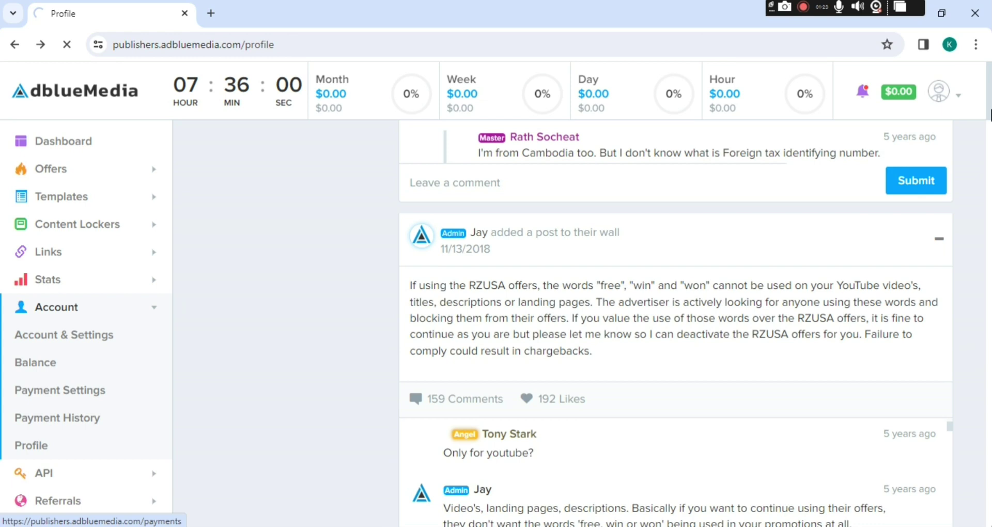
scroll(671, 320, up, 5)
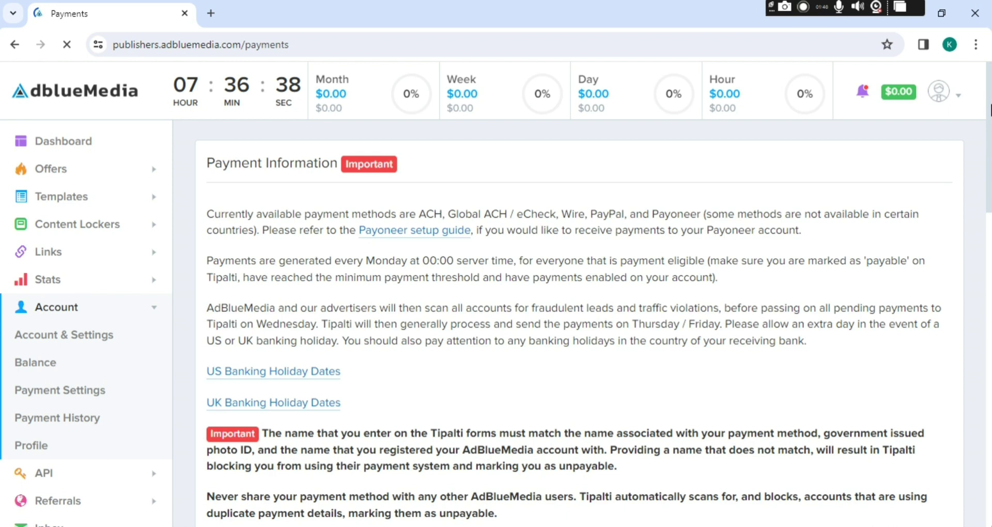
Display the Tipalti payment status and capture a screenshot of the whole page with ScreenRec
drag(990, 110, 986, 439)
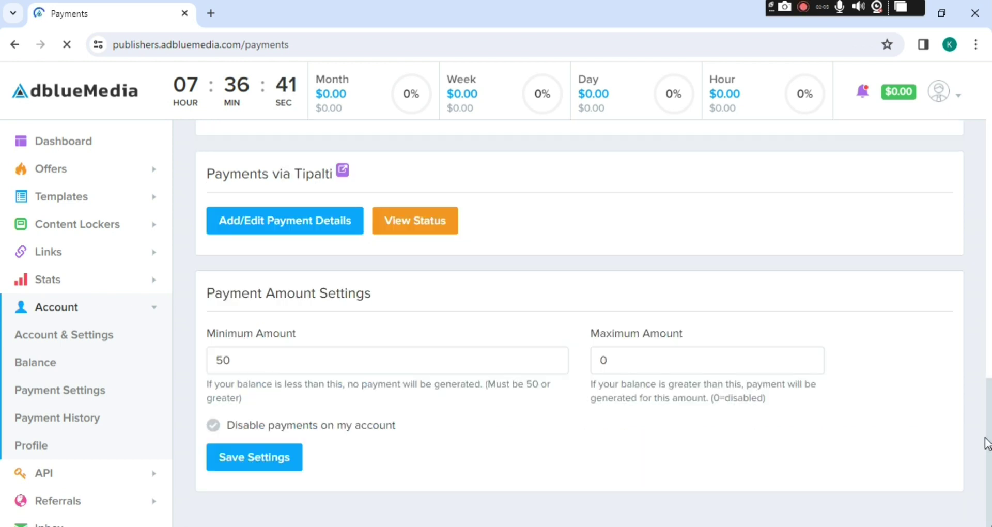
click(430, 226)
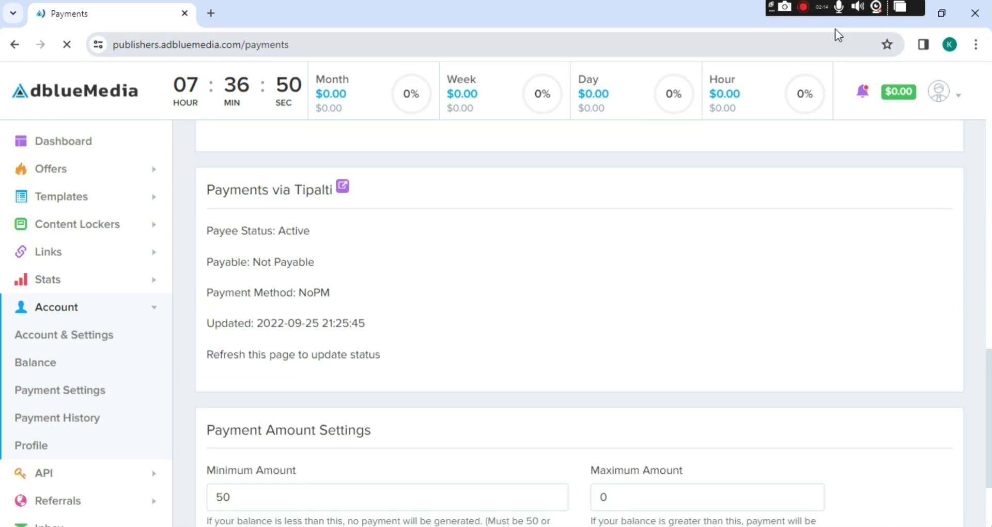
click(785, 7)
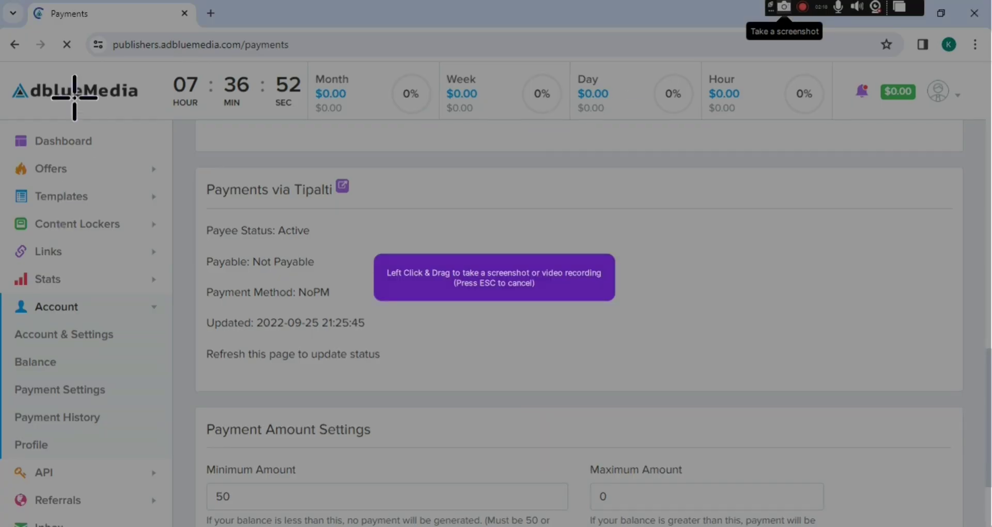
mouse_move(13, 34)
mouse_down()
mouse_move(221, 150)
mouse_move(568, 410)
mouse_move(974, 502)
mouse_move(971, 511)
mouse_up()
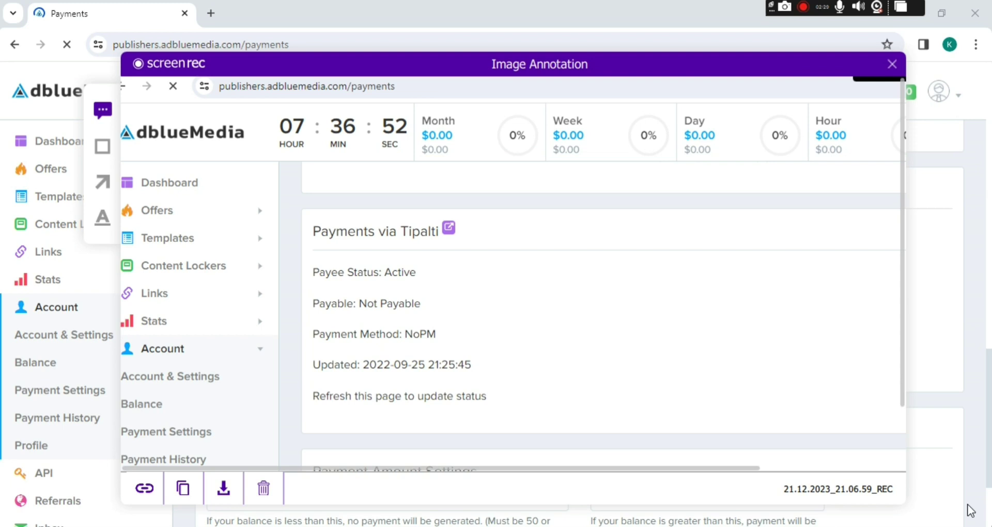
Save the captured screenshot to the Desktop as a PNG named "adsbluemedia payment system not active"
click(223, 488)
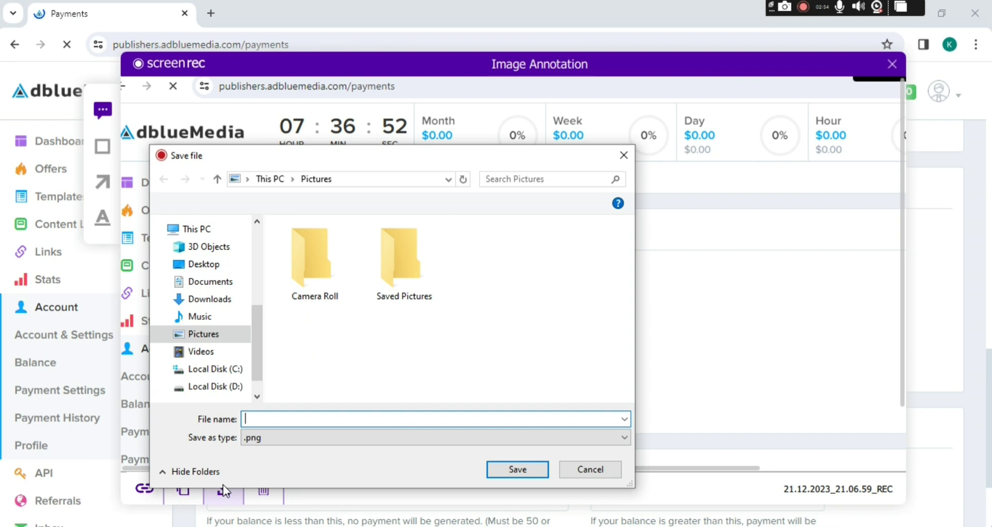
text(ads)
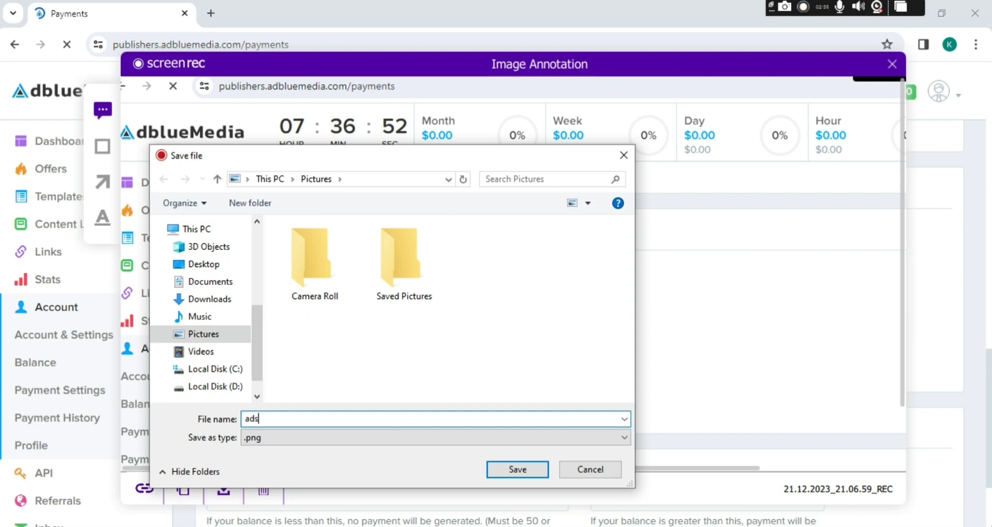
text(bluemedia payment system)
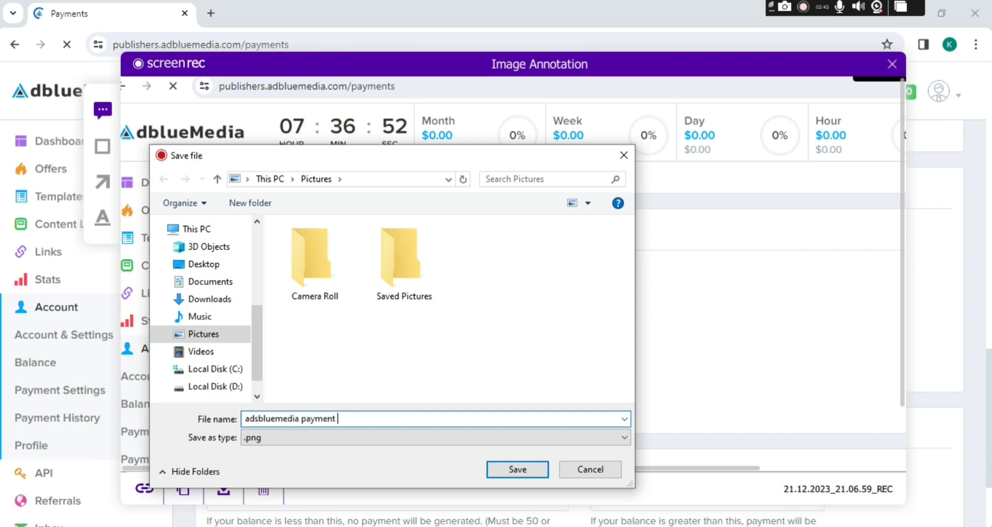
text( not active)
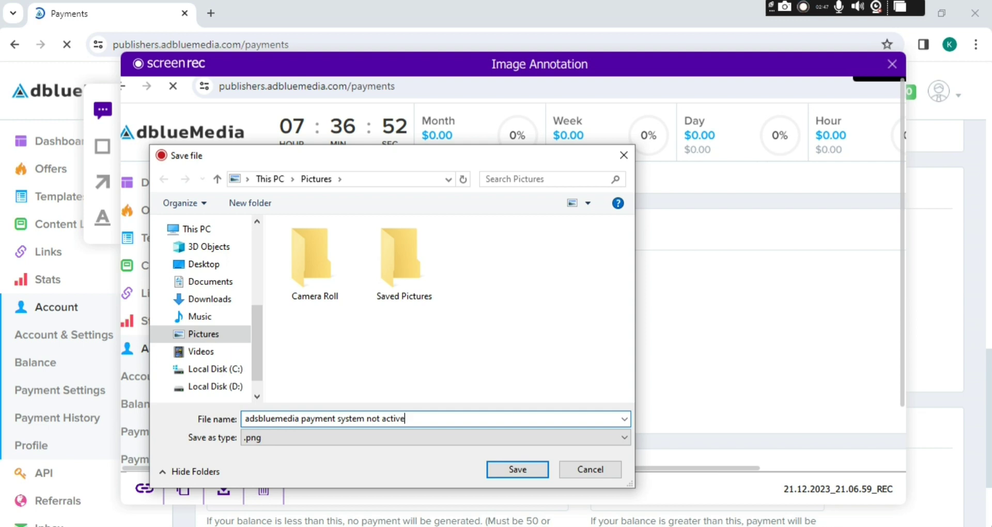
scroll(242, 289, up, 5)
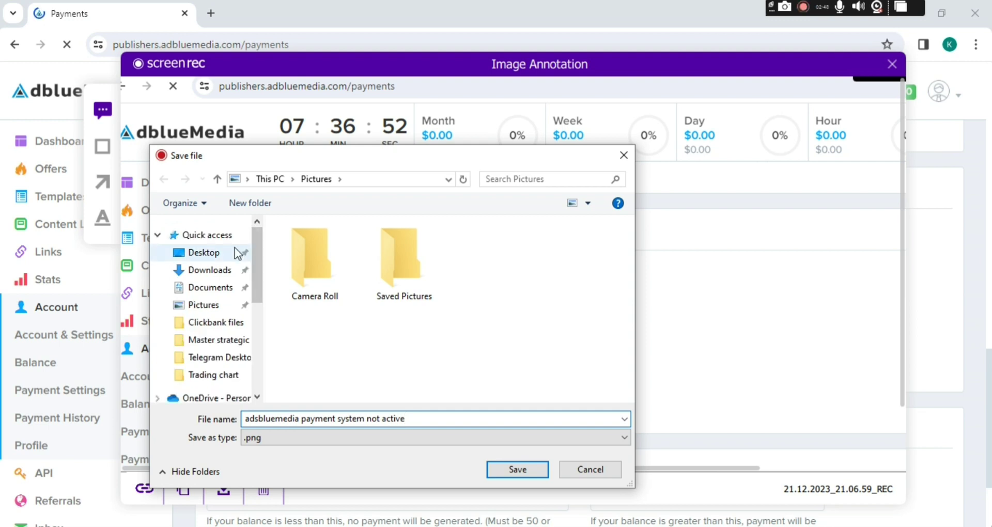
click(209, 270)
click(501, 472)
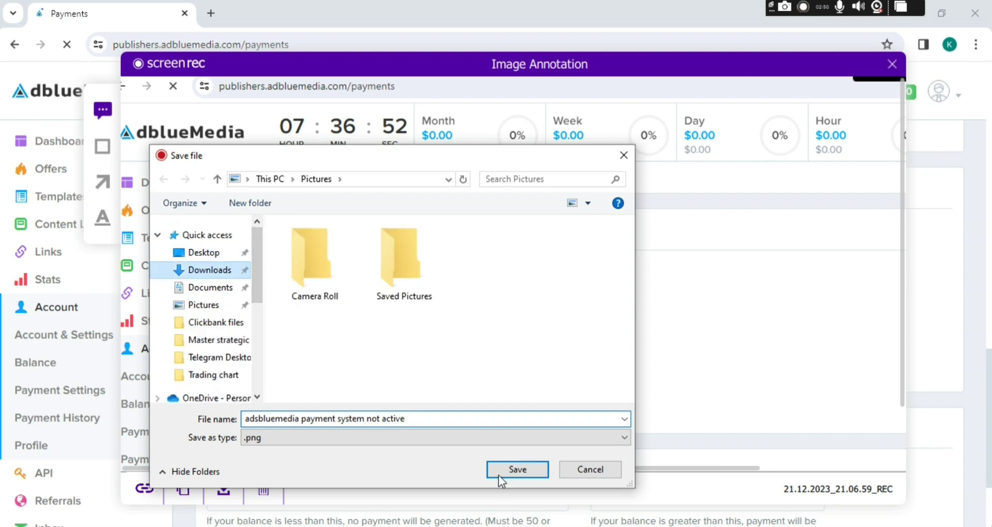
click(199, 253)
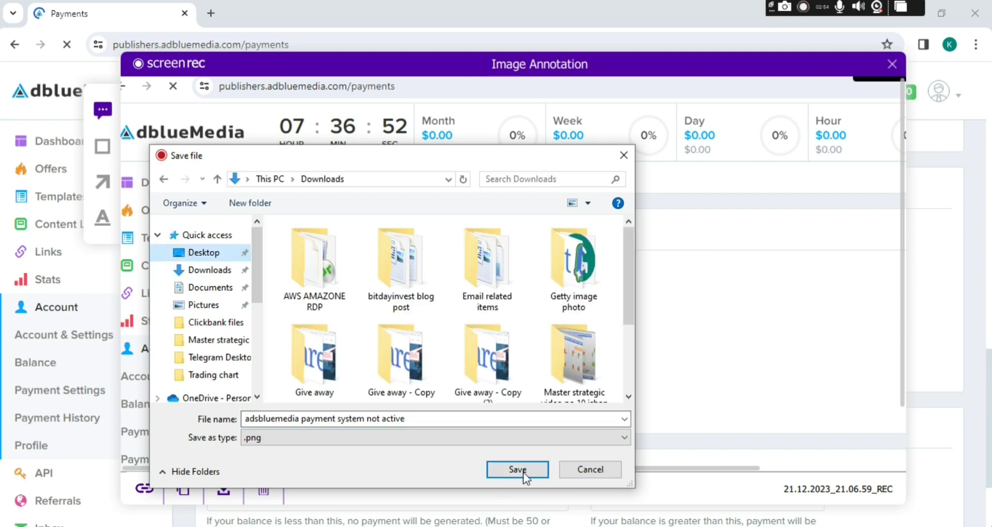
click(517, 469)
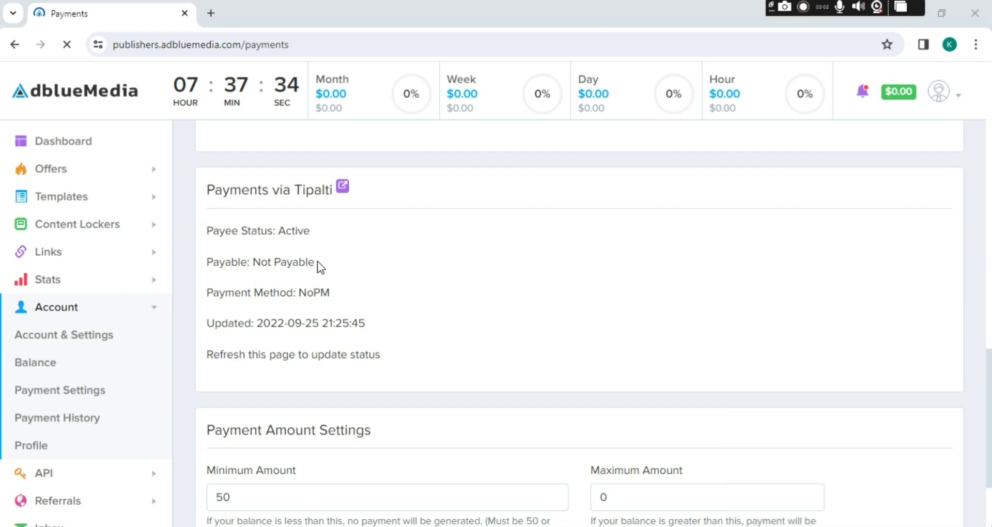
Examine the Tipalti status update date and refresh note, the payment information and the table of payment methods, minimums and fees
drag(366, 323, 191, 329)
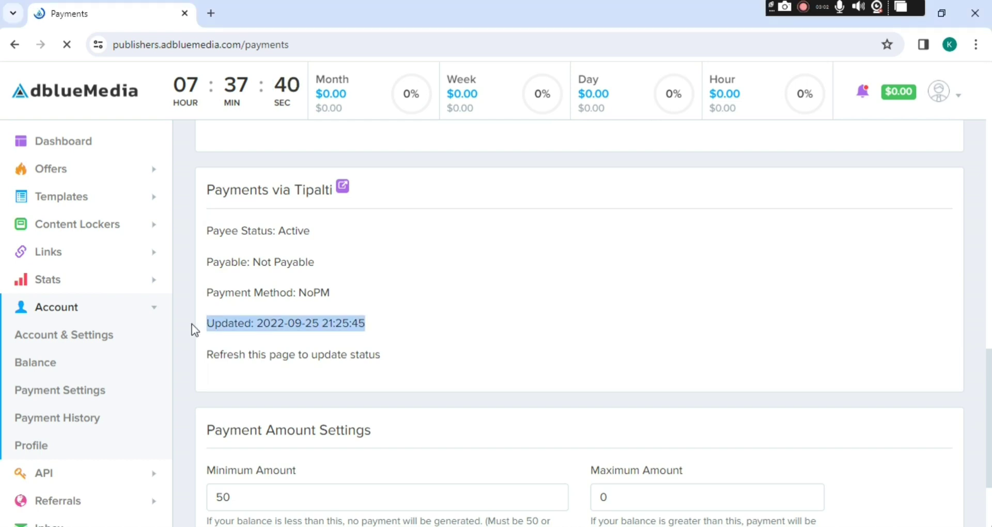
drag(234, 354, 380, 365)
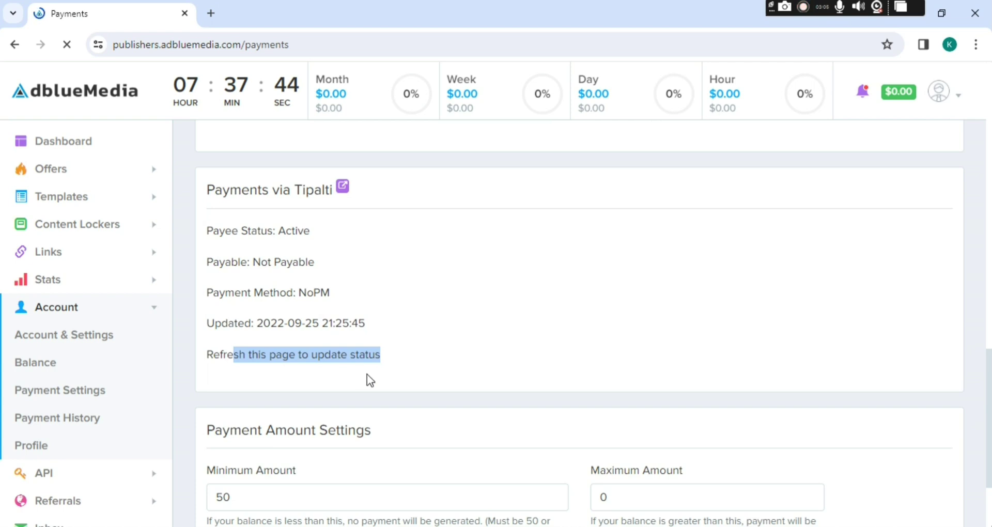
drag(263, 430, 371, 430)
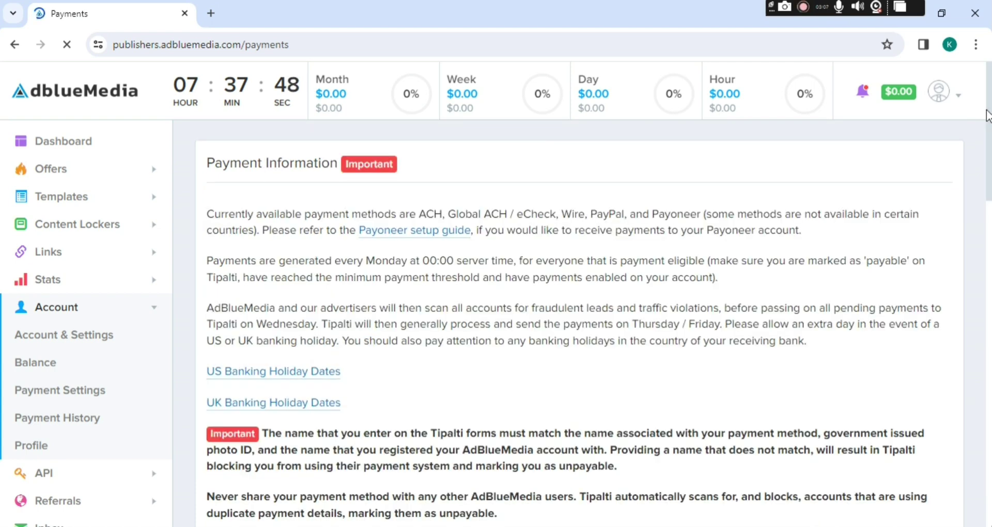
scroll(990, 98, down, 5)
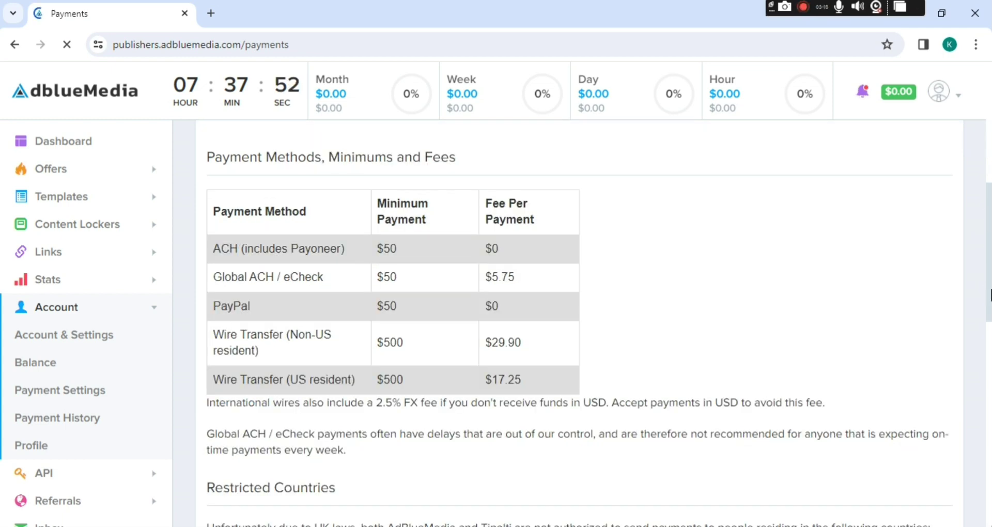
Examine the Payments via Tipalti section line by line: payee status, payable status, payment method, update date and refresh note
scroll(989, 294, down, 10)
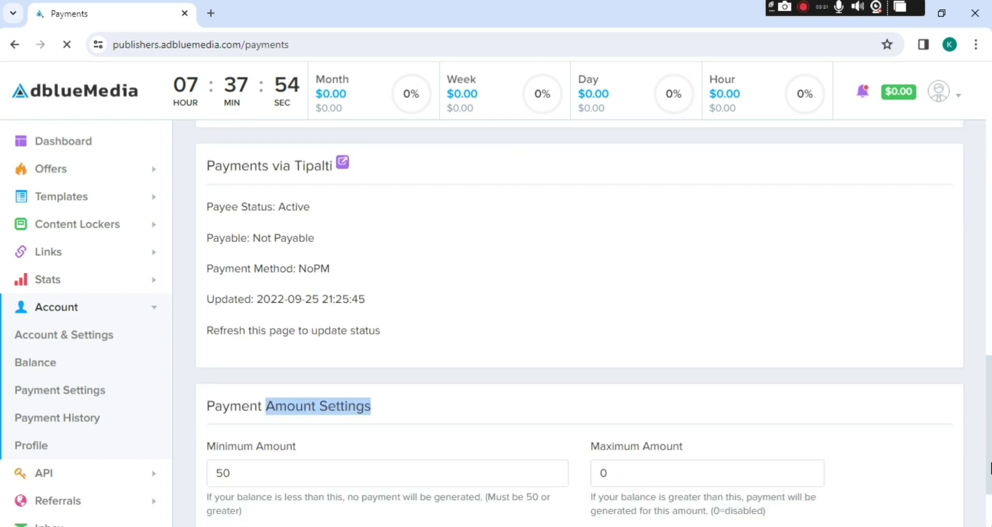
click(254, 234)
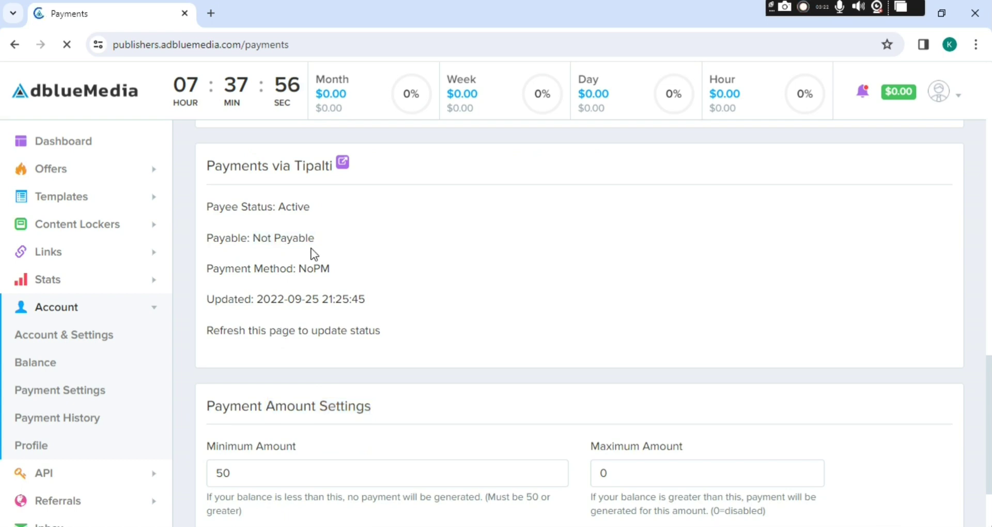
drag(225, 207, 345, 204)
drag(251, 269, 330, 269)
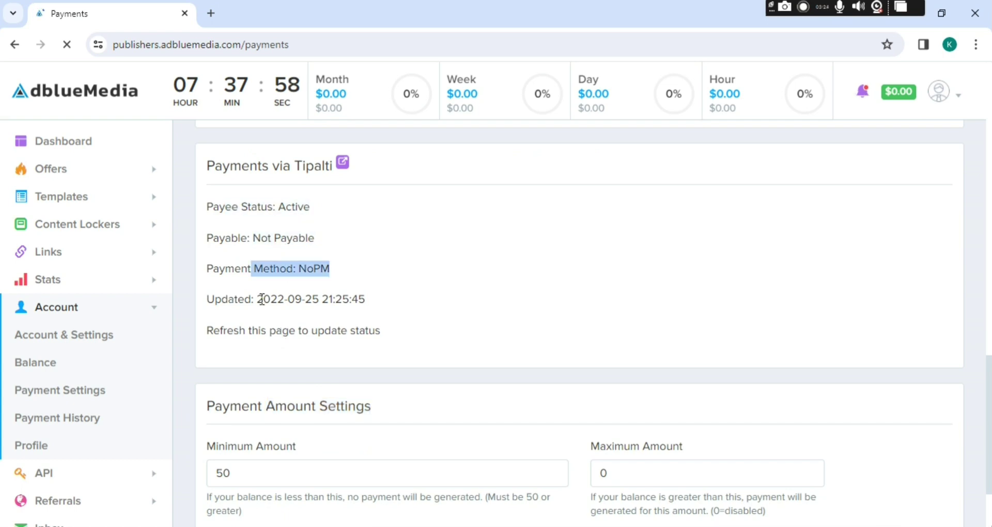
drag(258, 299, 365, 300)
drag(308, 331, 381, 332)
click(395, 304)
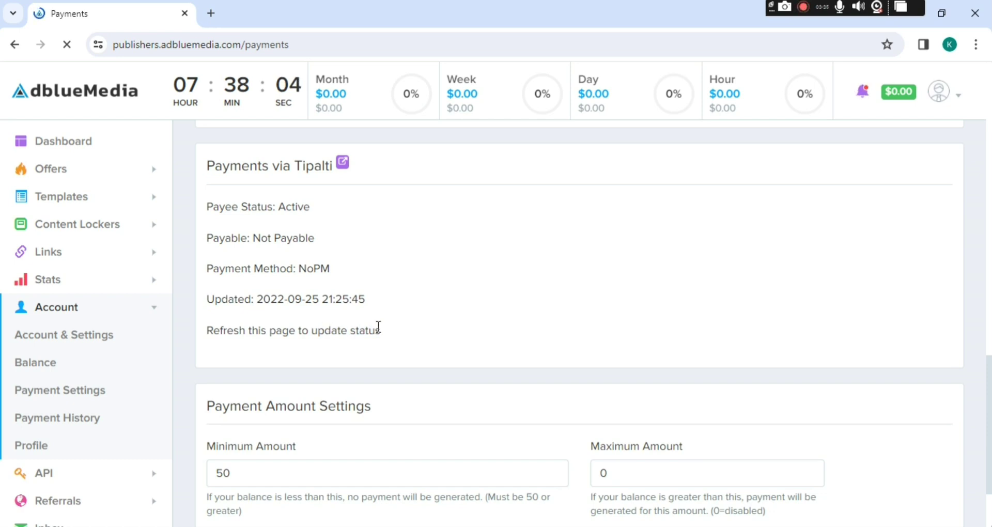
drag(379, 327, 206, 195)
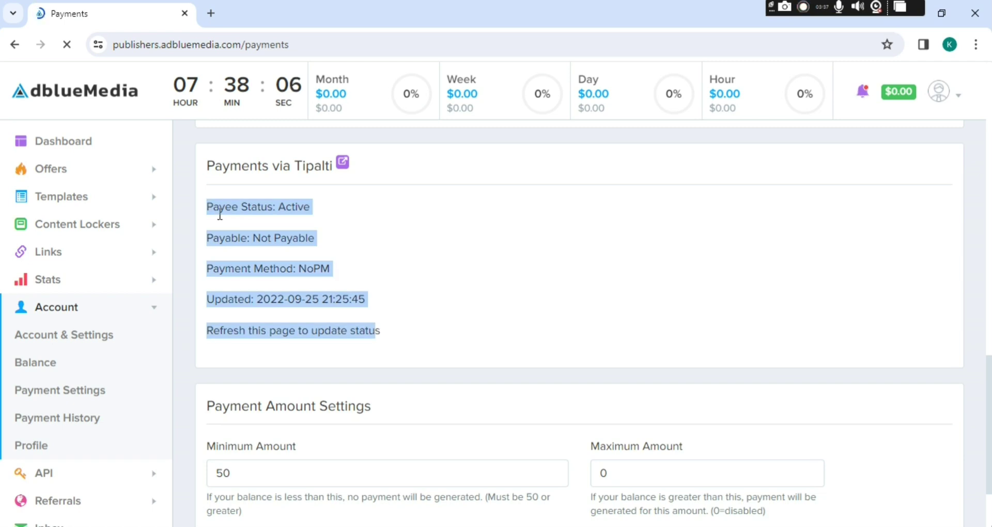
click(300, 238)
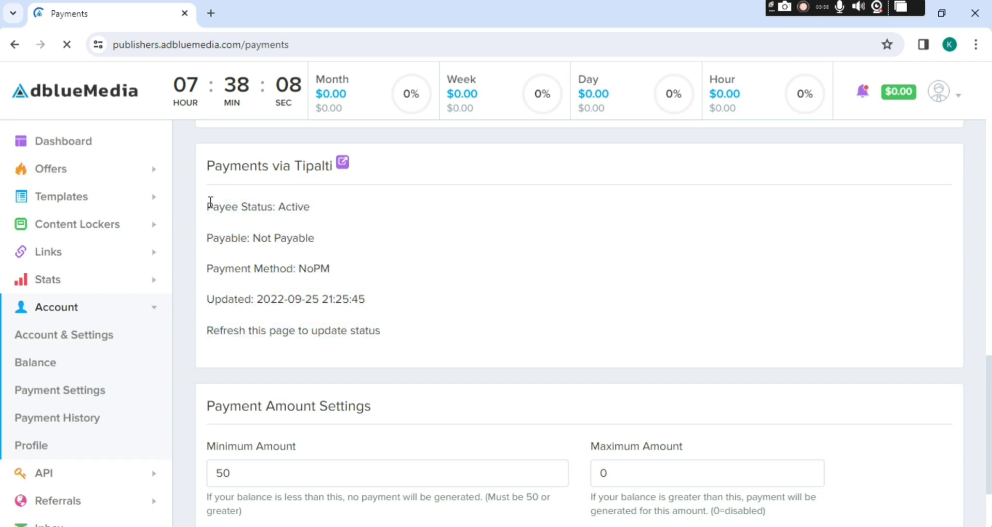
drag(208, 202, 392, 329)
click(390, 326)
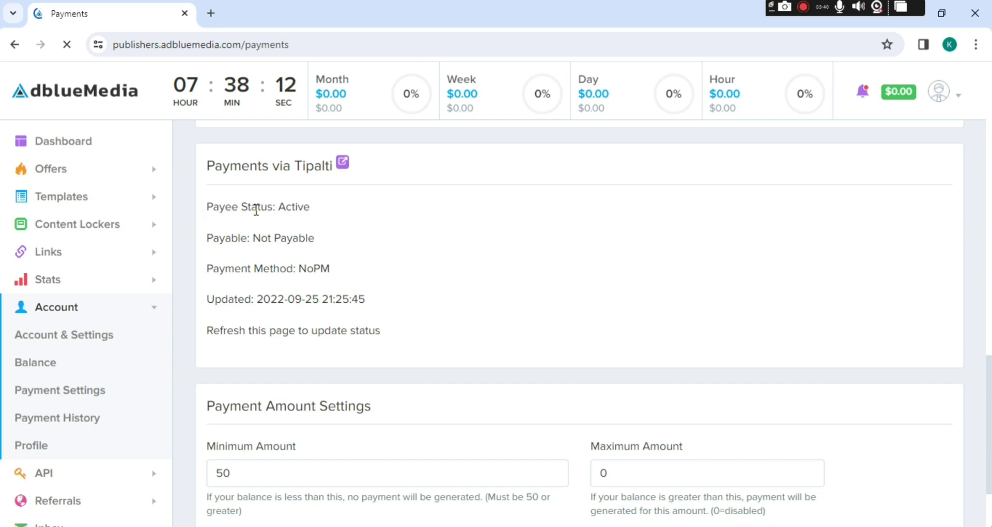
drag(250, 207, 339, 219)
drag(251, 238, 331, 239)
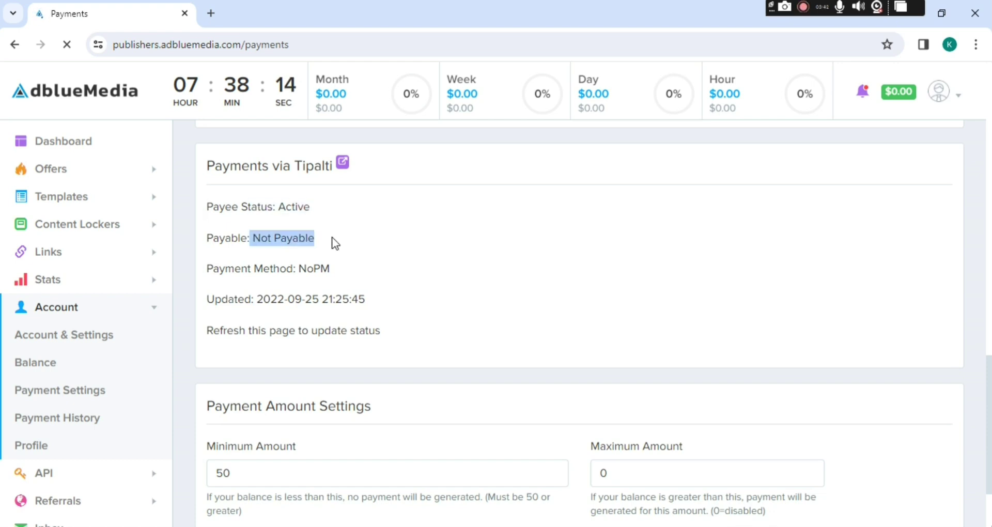
drag(276, 271, 376, 276)
drag(270, 299, 411, 306)
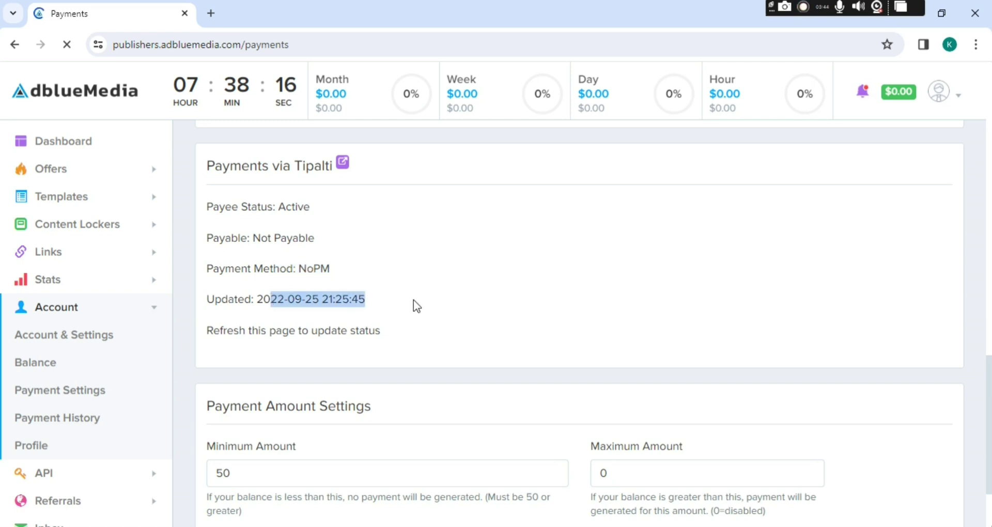
drag(300, 333, 392, 334)
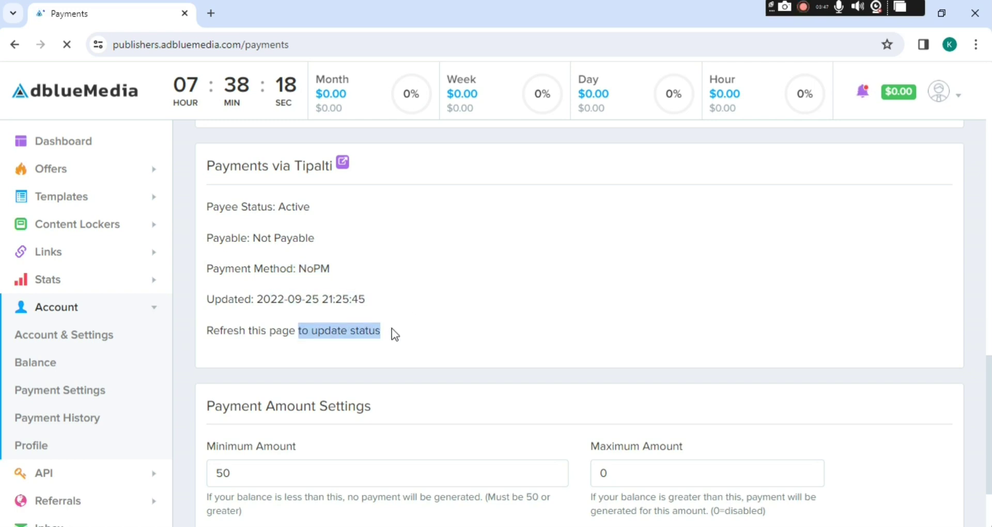